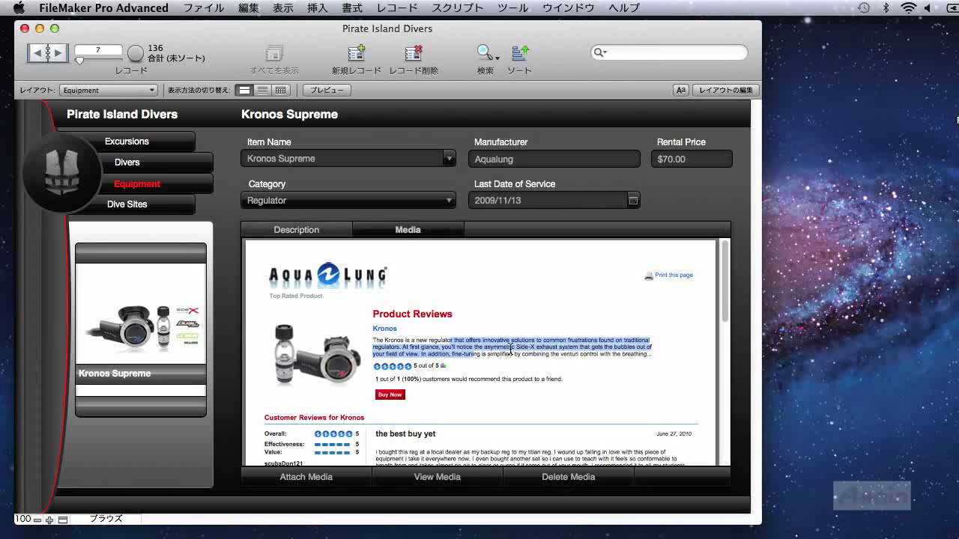
Step: View the product review PDF in the Kronos Supreme record's media area and go to the previous equipment record
click(511, 350)
drag(727, 297, 724, 274)
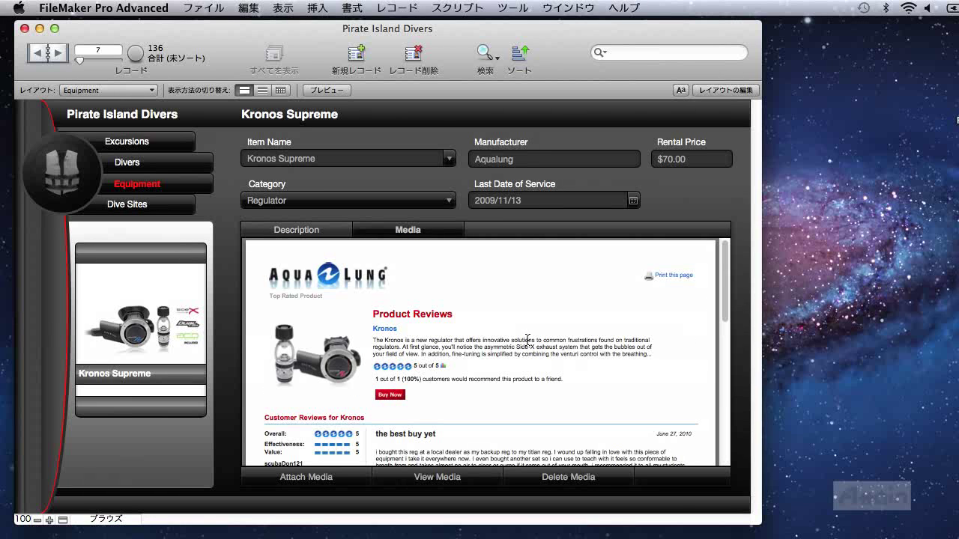
click(37, 53)
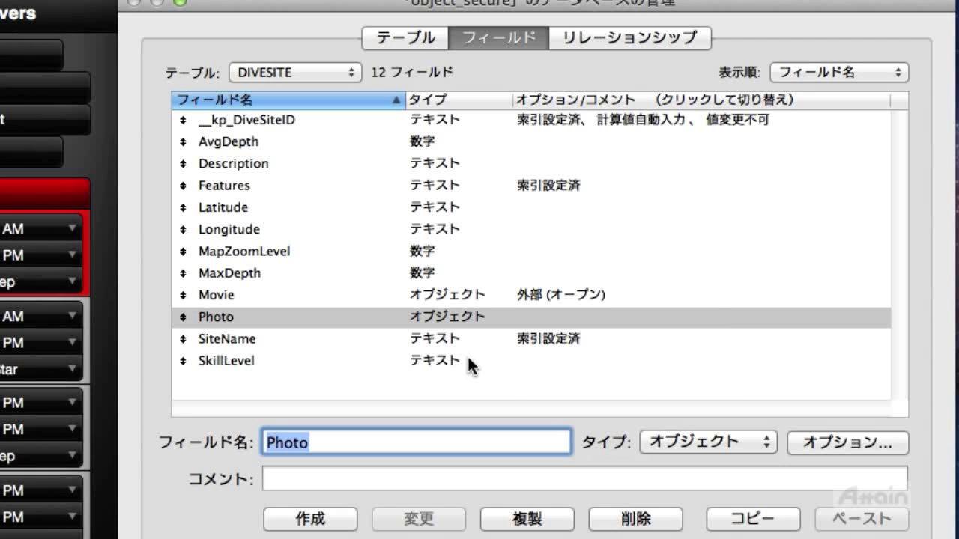
Step: Set the DIVESITE table's Photo field to store its object data externally in the Pirate Island Divers directory with secure storage (セキュア格納)
click(446, 316)
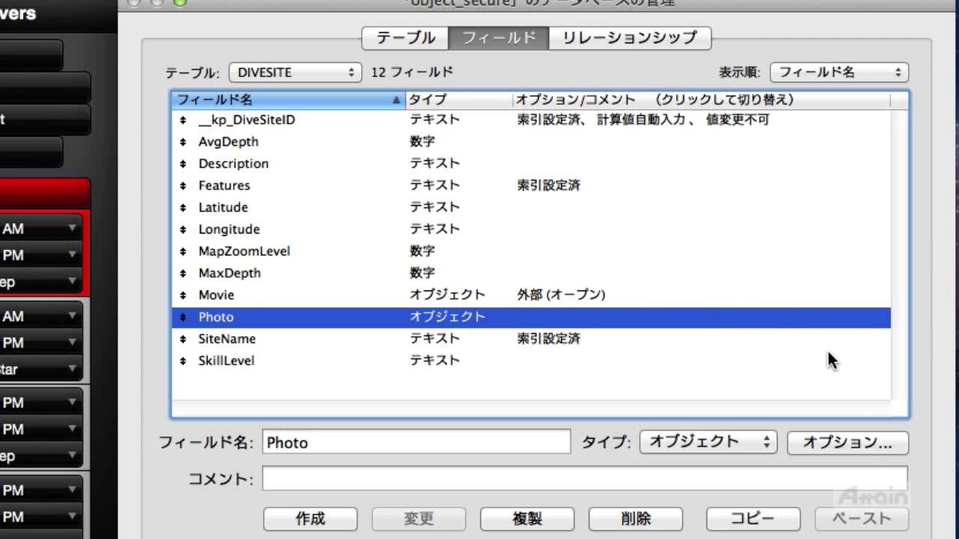
click(863, 442)
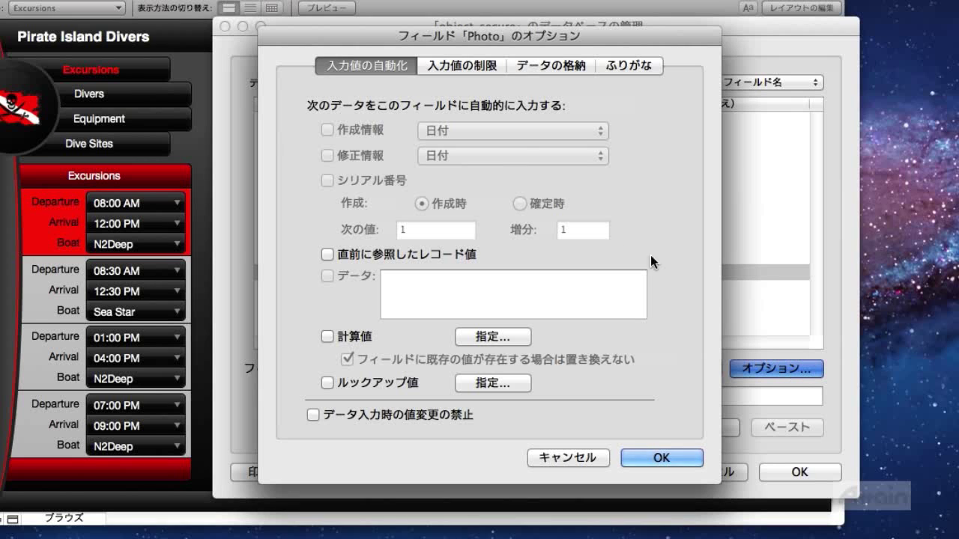
click(541, 65)
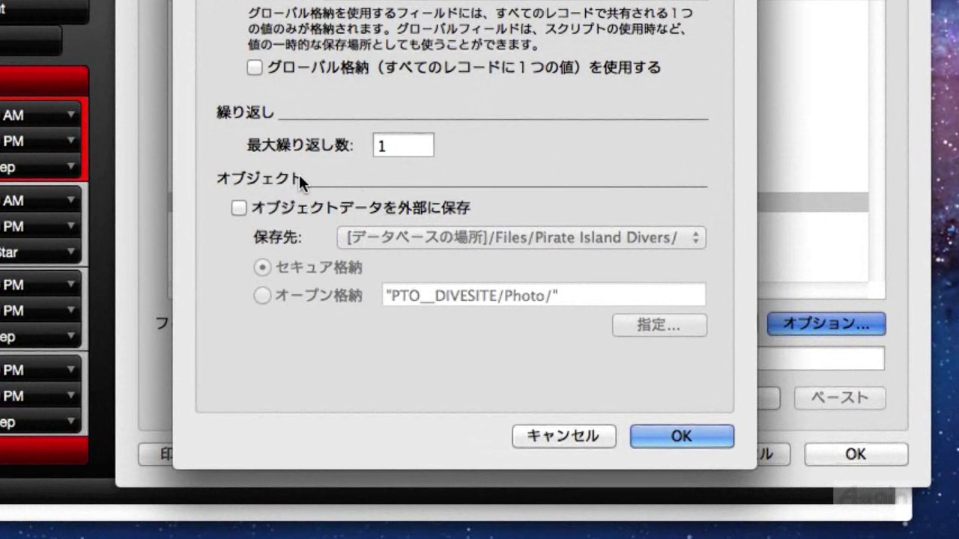
click(248, 204)
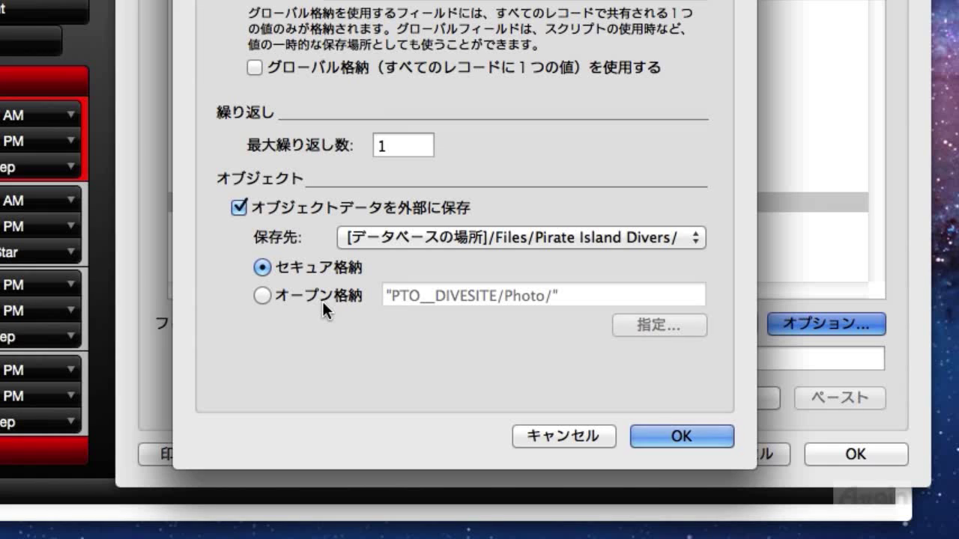
click(263, 297)
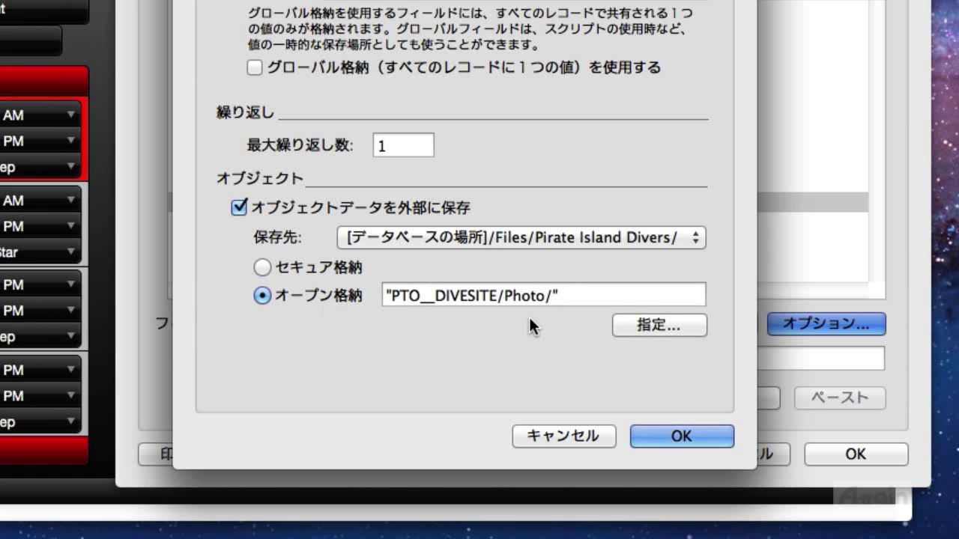
click(304, 267)
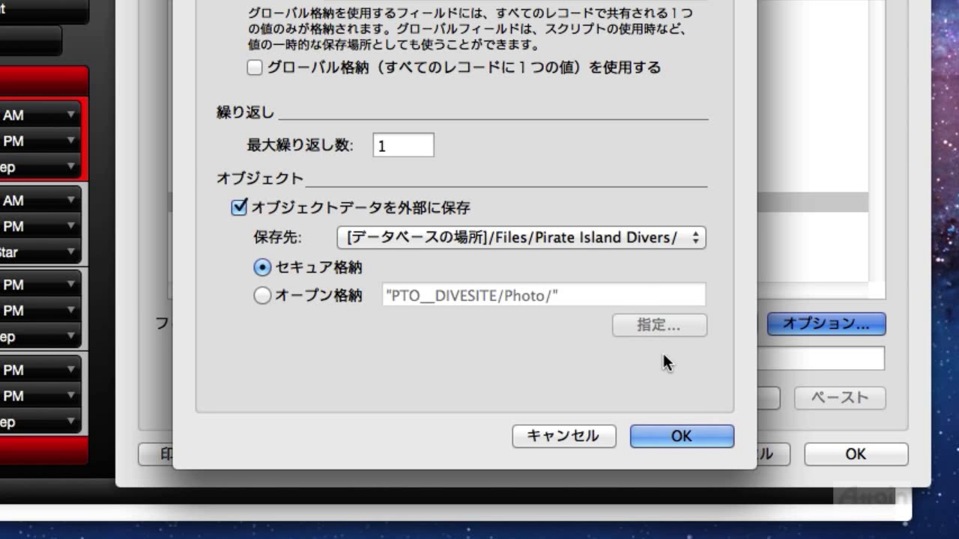
click(692, 433)
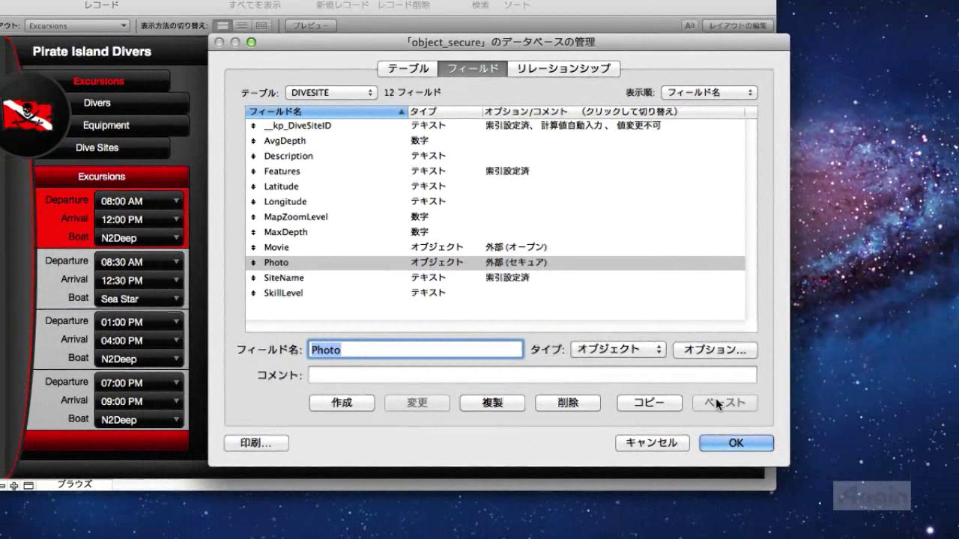
Step: Save the database changes and transfer the Photo field's existing data to the new external storage
click(738, 440)
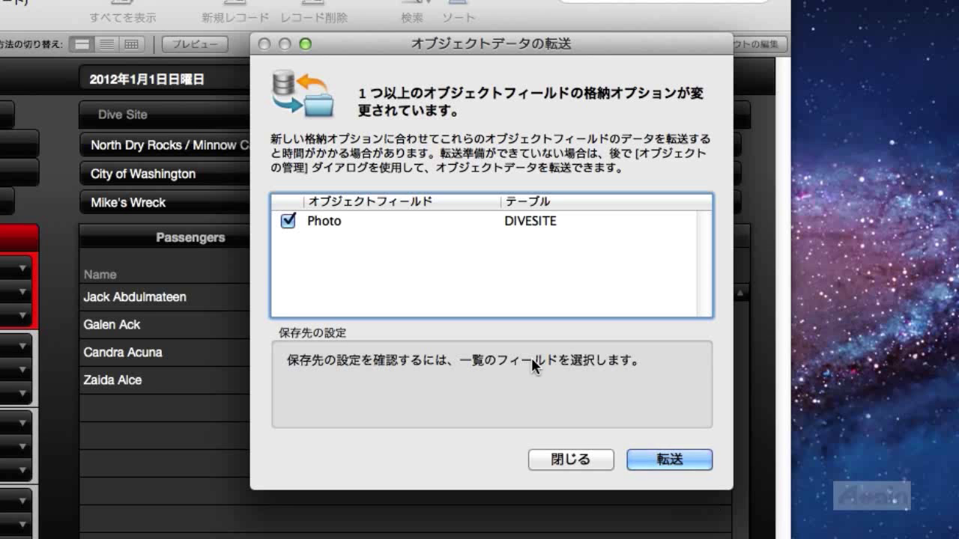
click(669, 455)
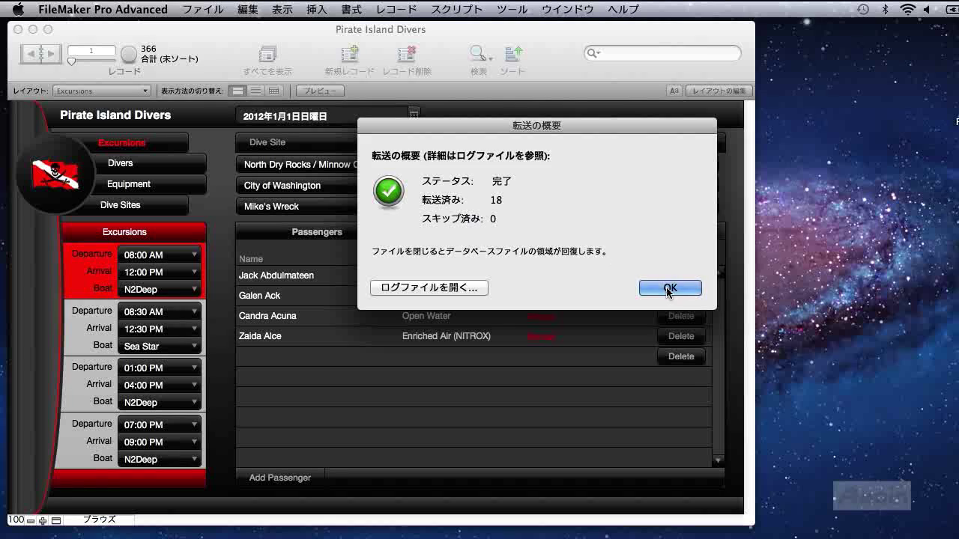
click(669, 288)
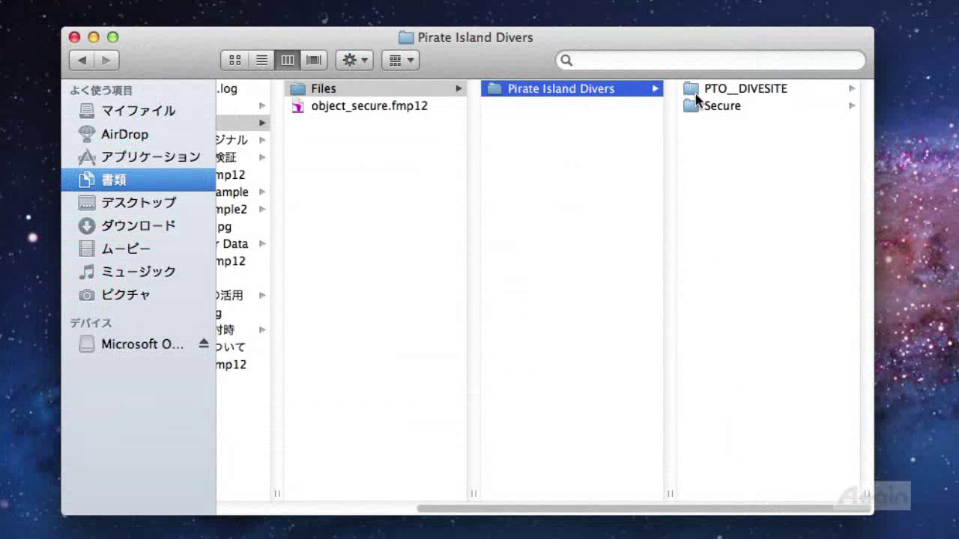
Step: In Finder, open the Aqua Lung ratings PDF from the PTO__DIVESITE Movie folder, skim through it and close it
click(700, 91)
click(715, 92)
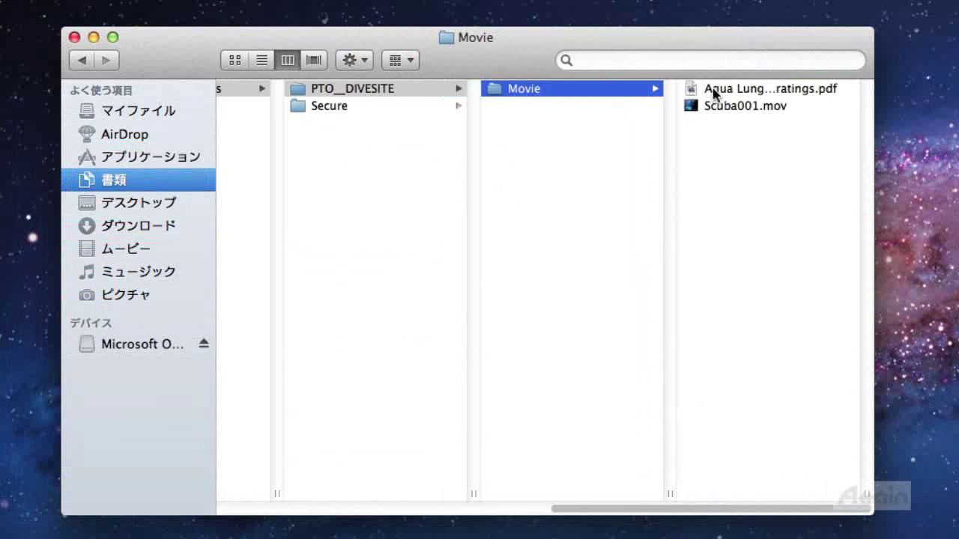
click(714, 93)
double_click(715, 93)
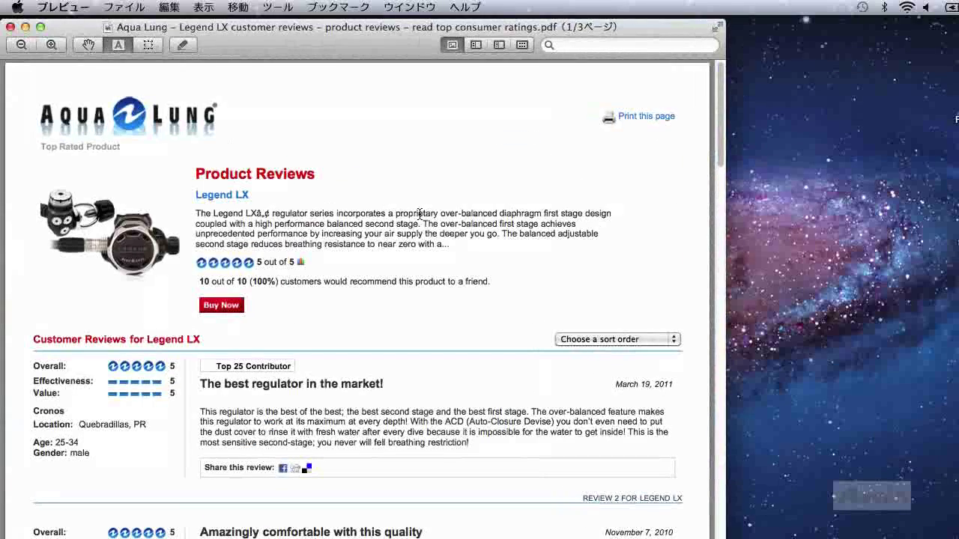
scroll(716, 118, down, 10)
scroll(717, 118, up, 10)
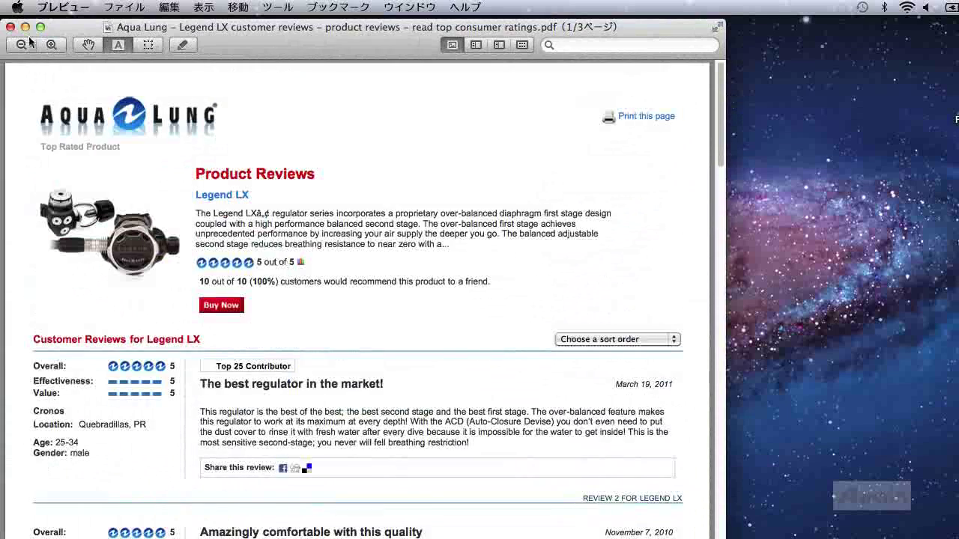
click(10, 27)
Step: Browse the Secure folder from subfolder 7A down to the file 8DFC and try to open that file
click(73, 121)
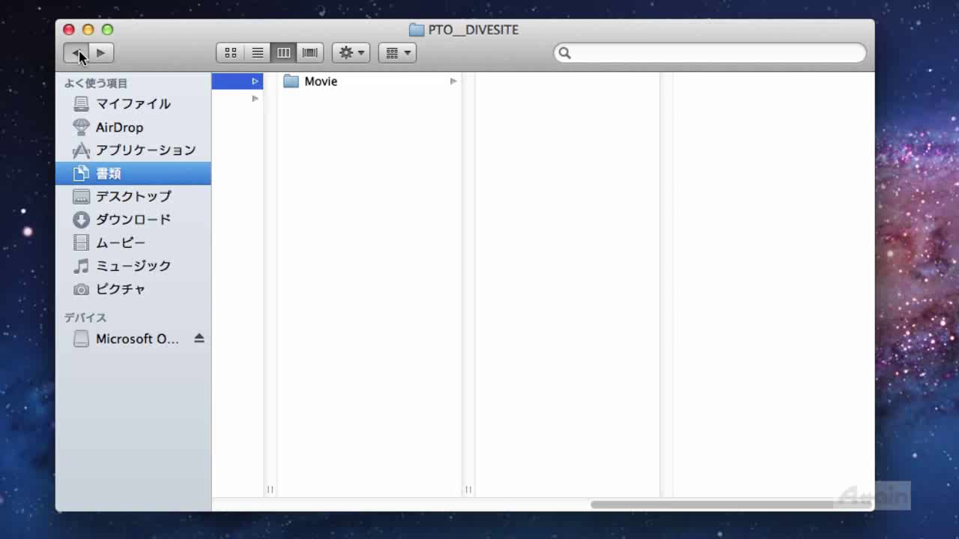
click(73, 121)
click(446, 103)
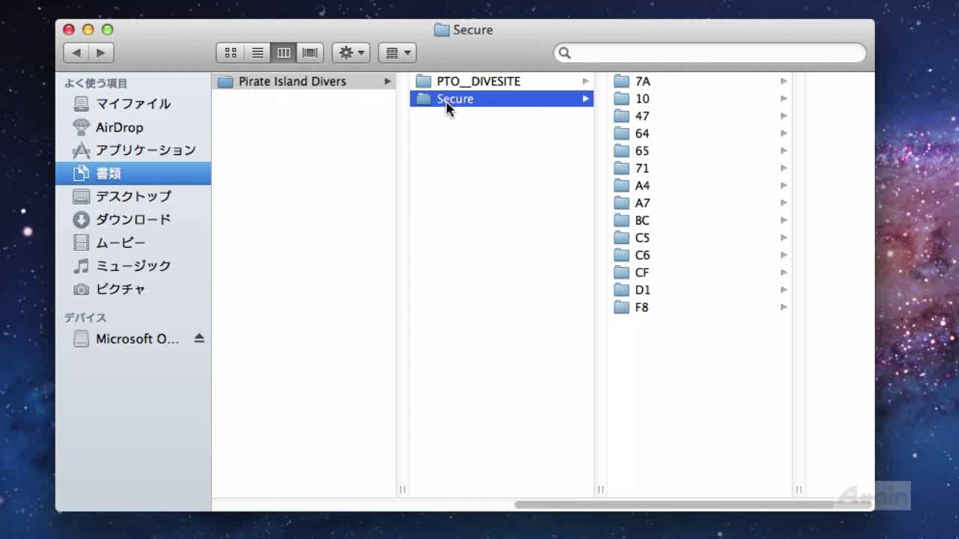
click(636, 87)
click(689, 86)
click(691, 88)
click(691, 88)
click(701, 82)
click(702, 87)
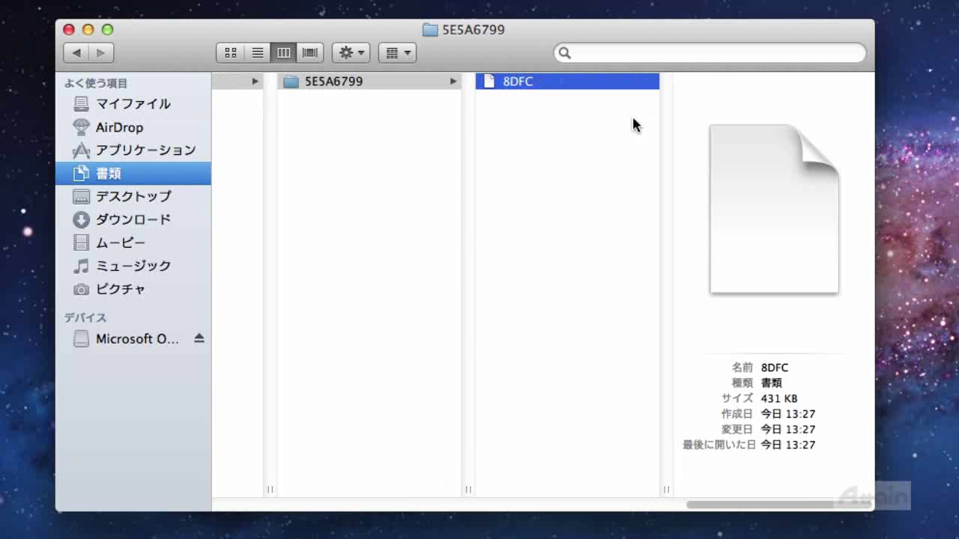
double_click(507, 88)
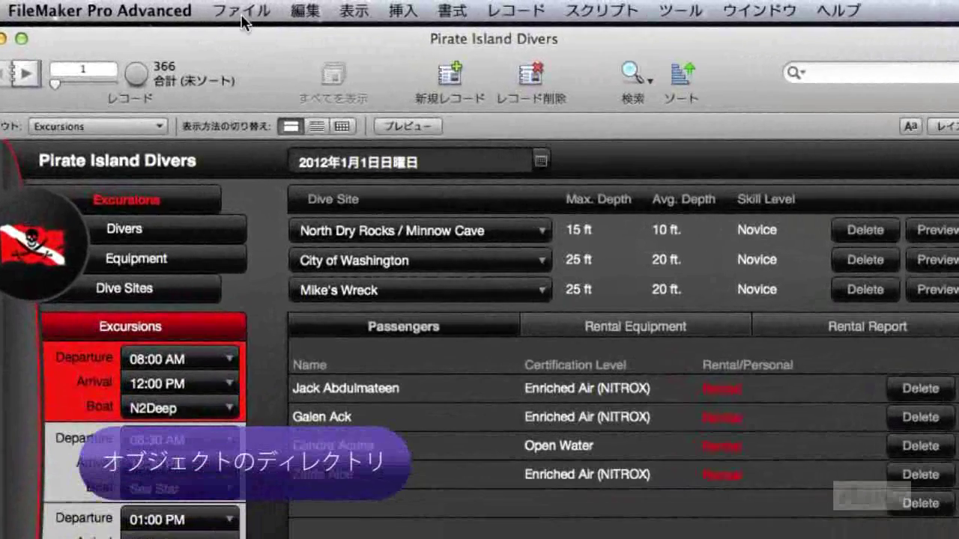
Step: Switch to FileMaker Pro Advanced and open the object management settings (オブジェクトの管理) for the database
click(204, 7)
mouse_move(293, 193)
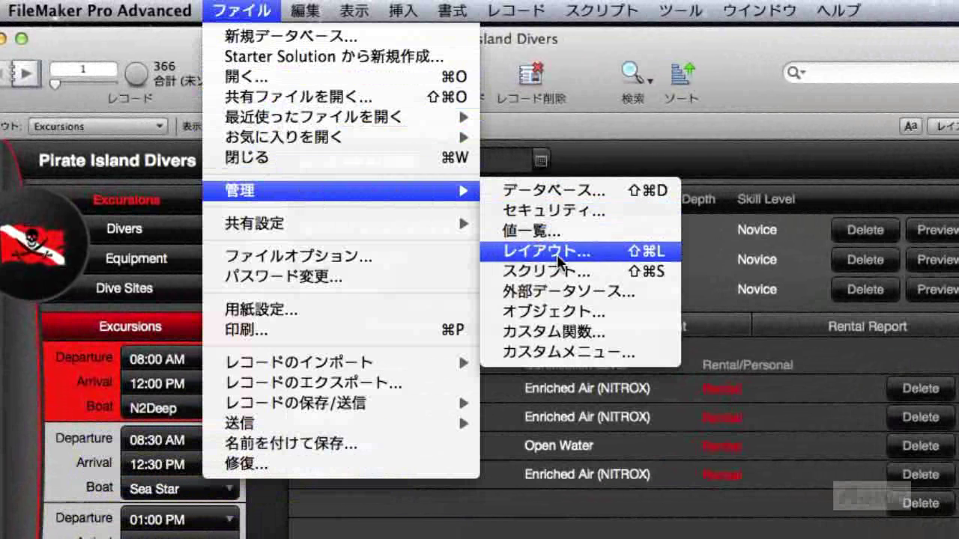
click(598, 311)
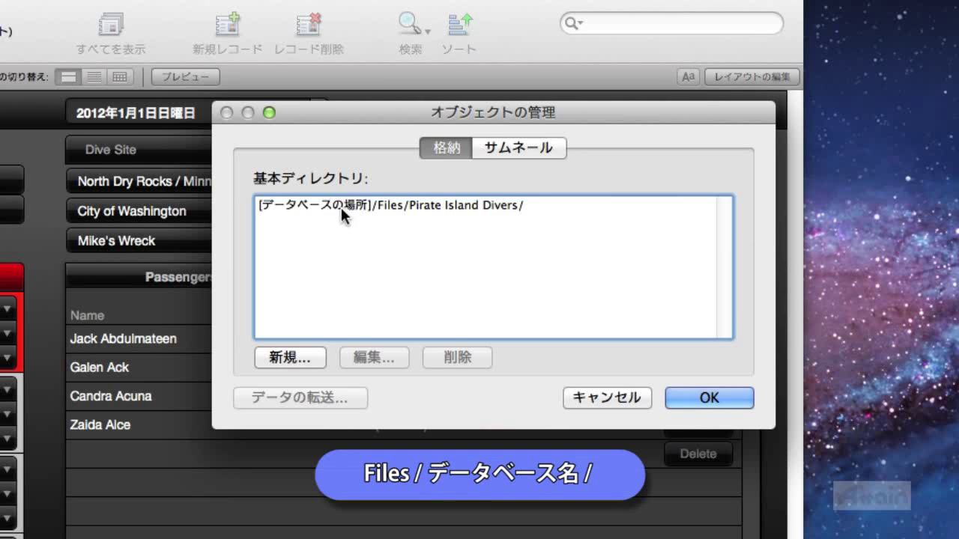
Step: Examine the existing base directory and the path formats offered for a new base directory, without adding one
click(473, 212)
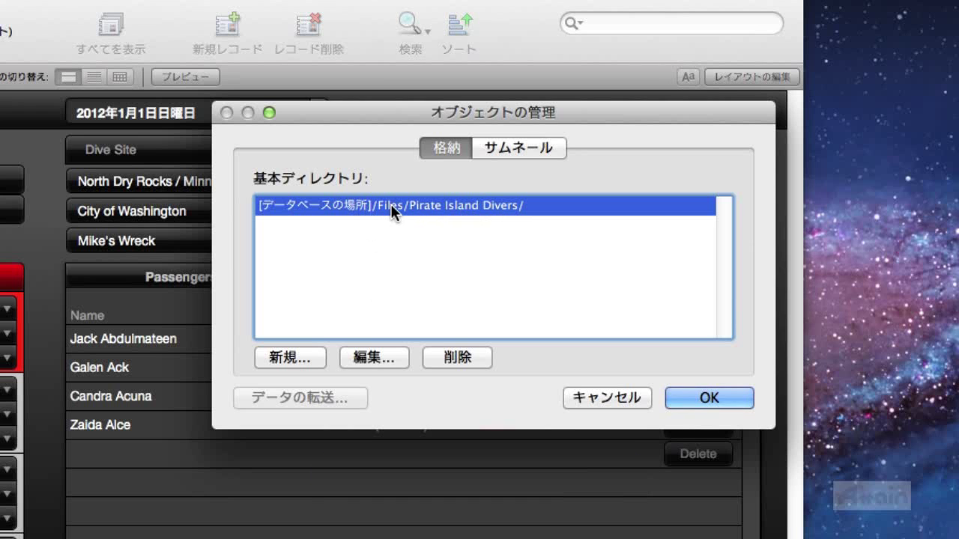
click(313, 359)
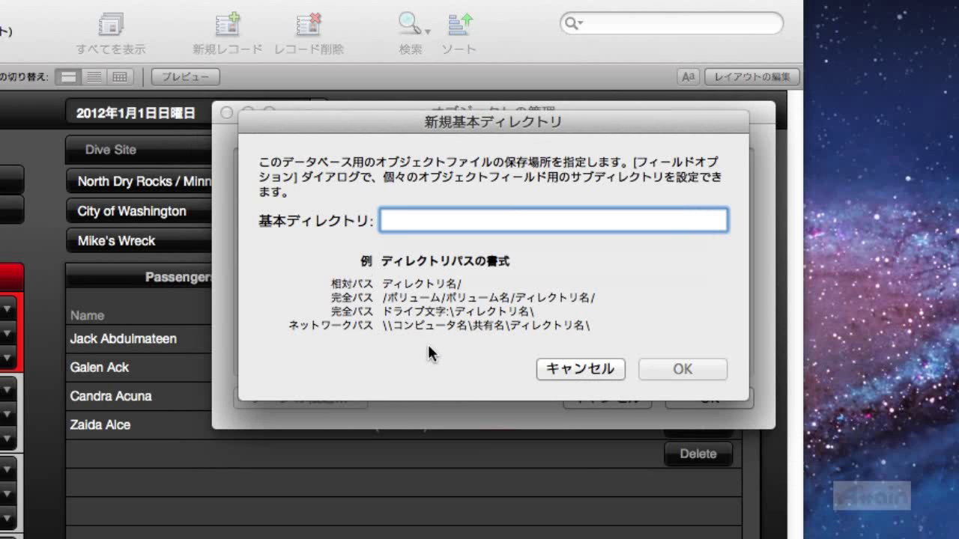
click(582, 367)
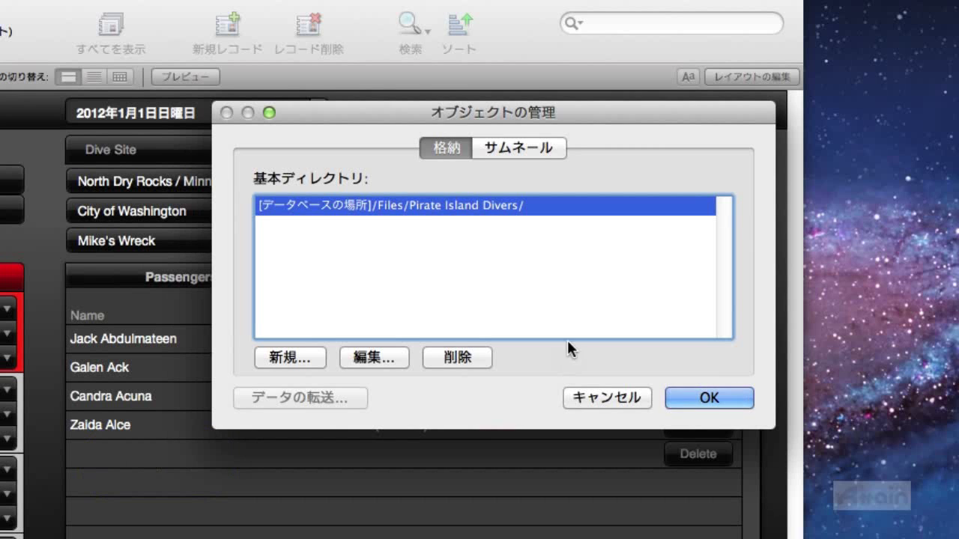
Step: Enable generating and saving image thumbnails with permanent storage (永続的な格納) and apply the object management settings
click(534, 147)
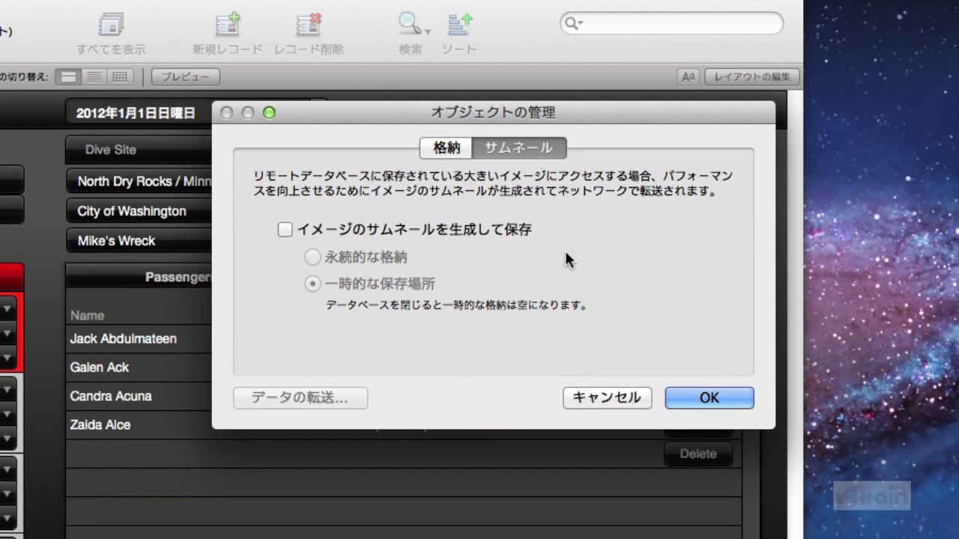
click(291, 228)
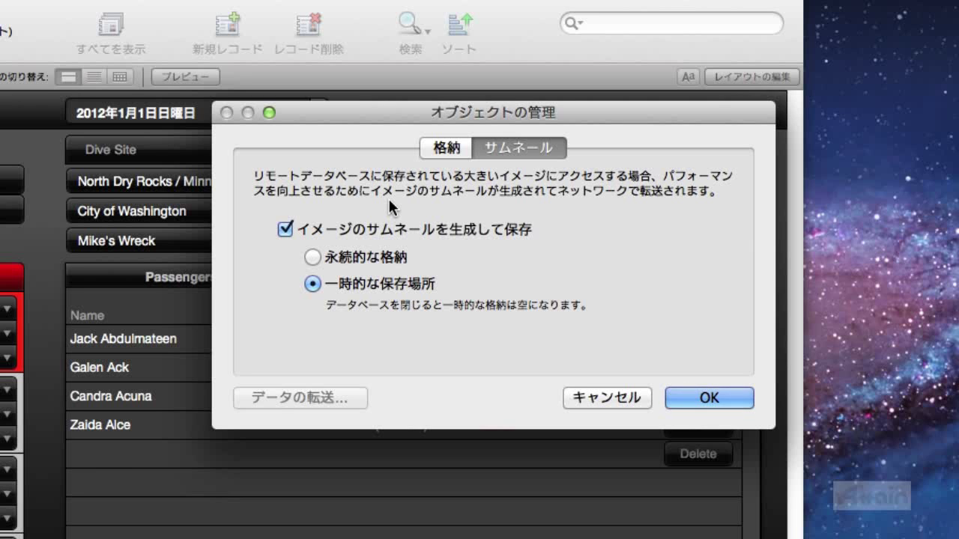
click(323, 256)
click(317, 286)
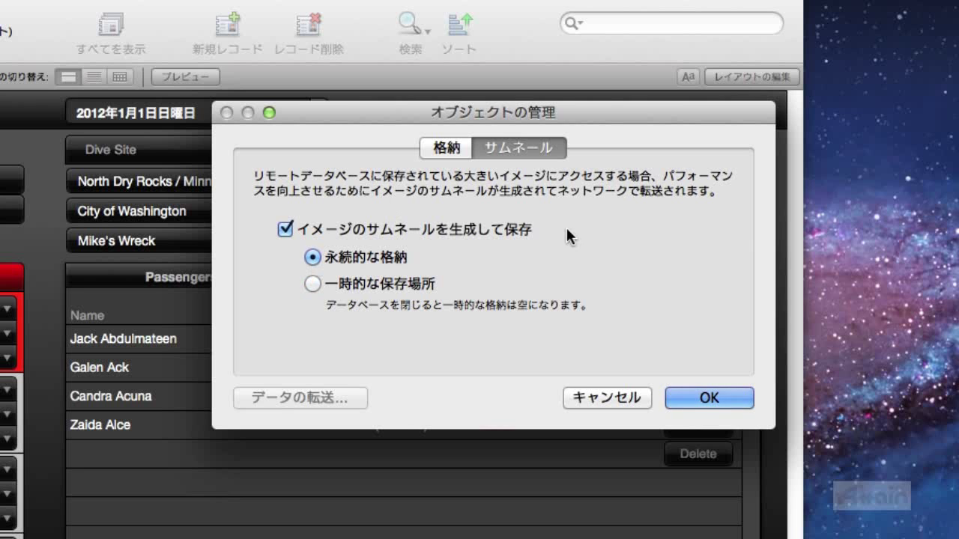
click(730, 398)
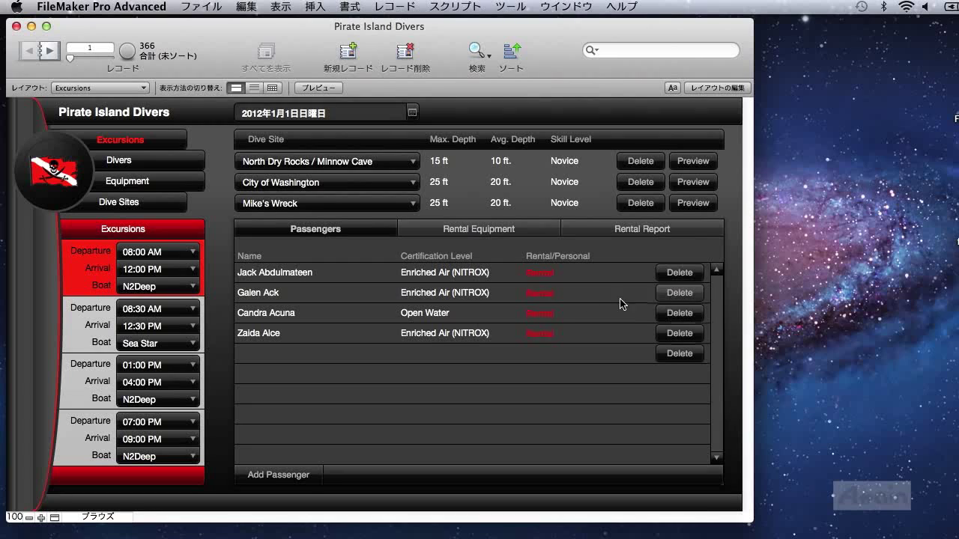